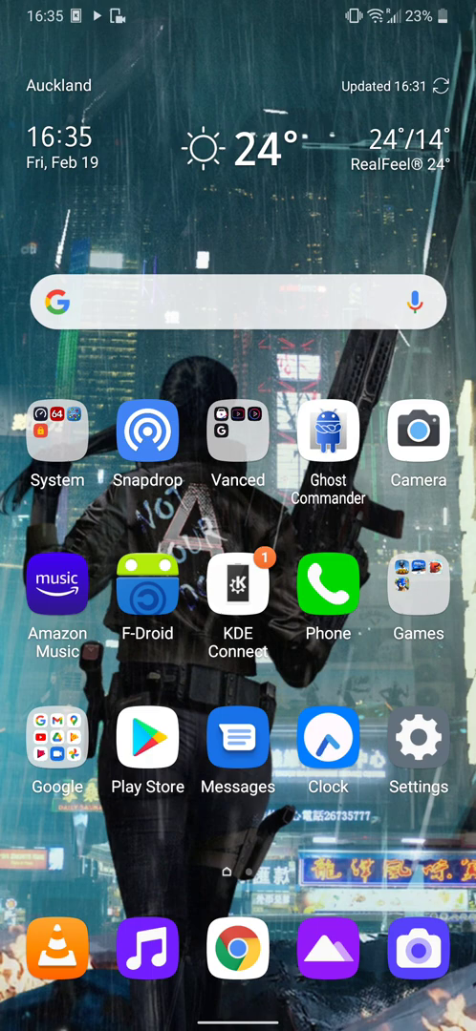
Pull down the notification shade, dismiss it, then pull it down again and expand it fully
left_click_drag(238, 10, 238, 477)
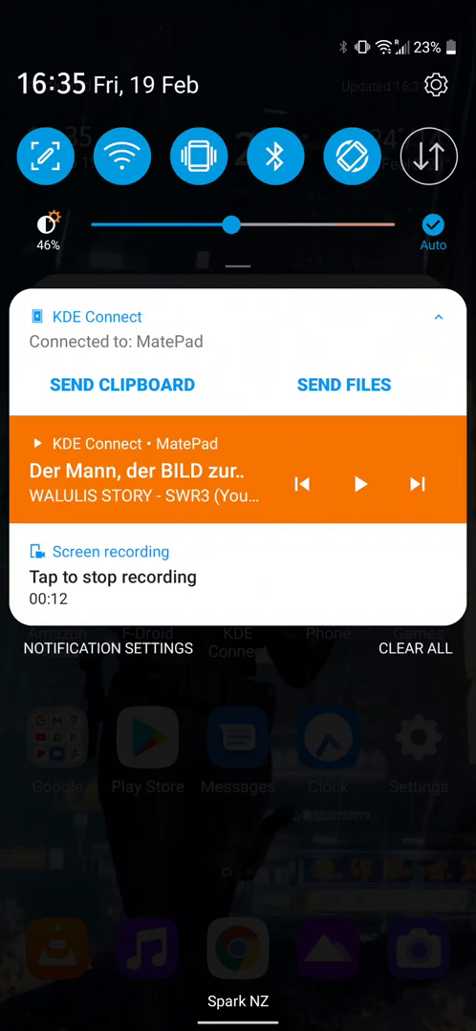
left_click_drag(238, 860, 237, 287)
left_click_drag(238, 9, 238, 478)
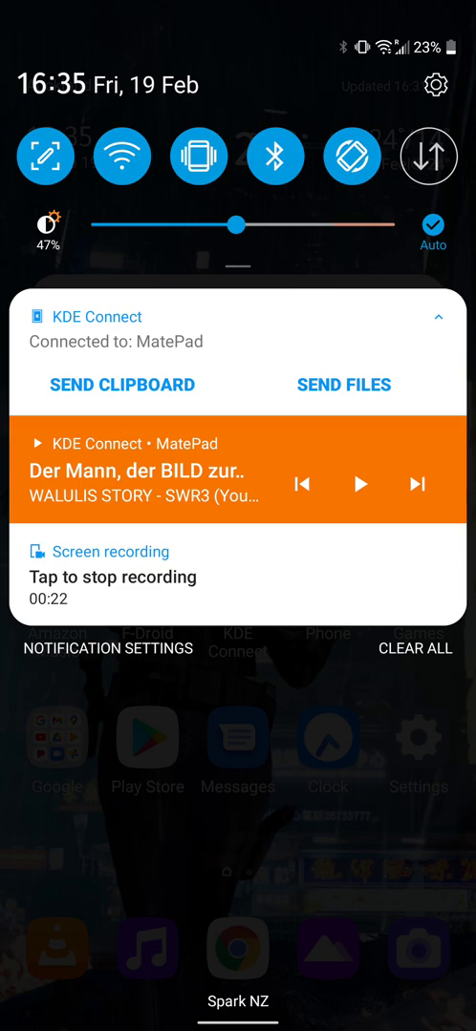
left_click_drag(238, 266, 238, 764)
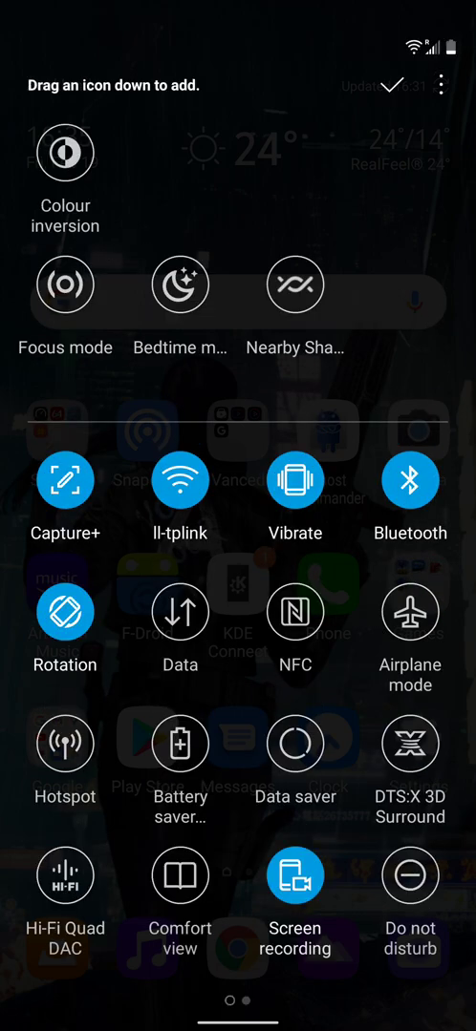
Enable the Volume slider in the shade's slider options and confirm it appears beside brightness
left_click(440, 85)
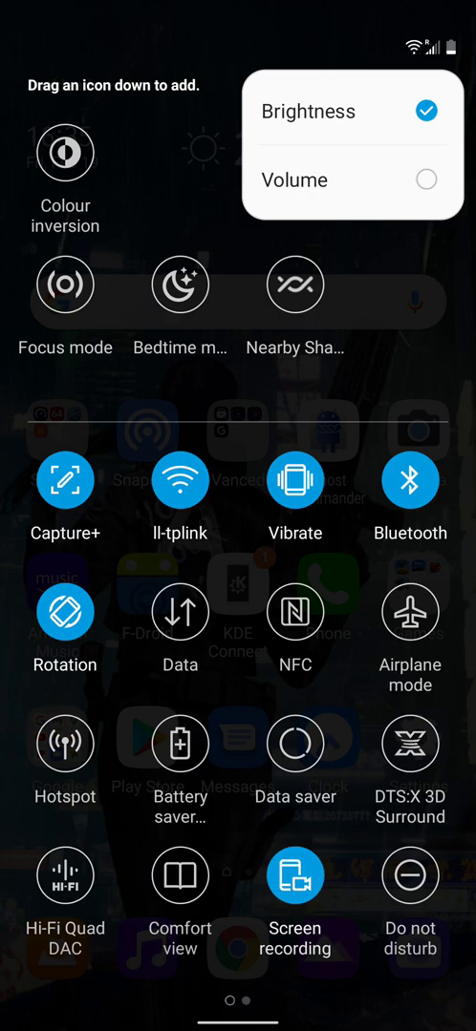
left_click(426, 179)
left_click(390, 85)
left_click_drag(238, 19, 238, 478)
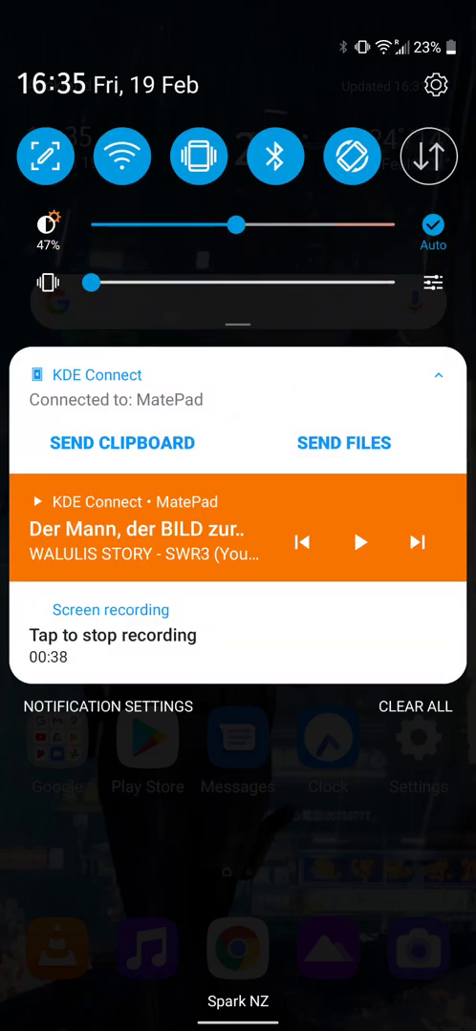
key("Escape")
Launch YouTube from the Google folder and play the MORTAL KOMBAT Trailer
left_click(57, 738)
left_click(115, 553)
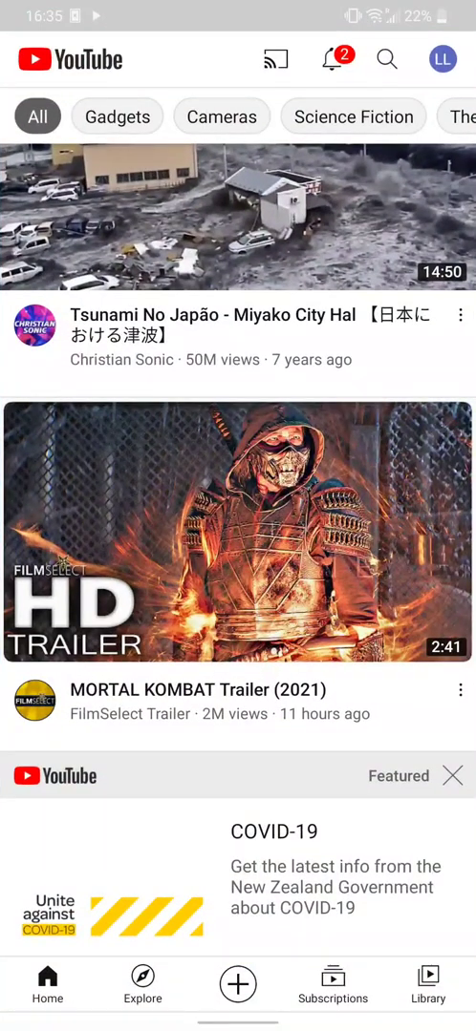
left_click(238, 531)
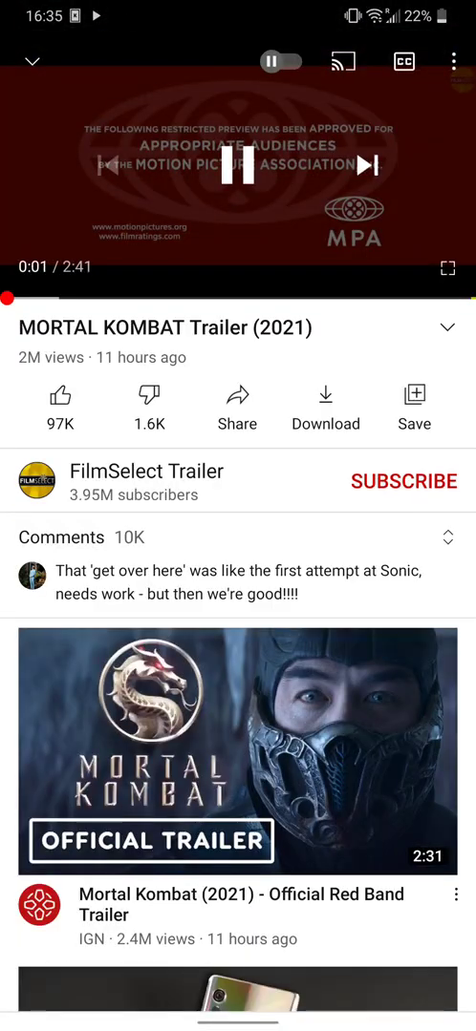
Adjust media volume with the shade's slider over the video, then pause the trailer
left_click_drag(238, 10, 237, 573)
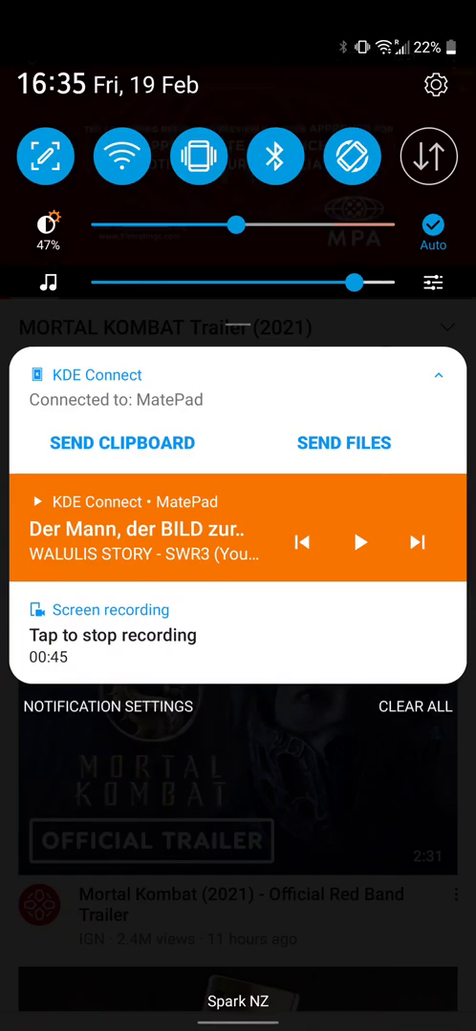
mouse_move(354, 282)
left_mouse_down()
mouse_move(167, 282)
mouse_move(315, 283)
left_mouse_up()
left_click_drag(237, 955, 238, 287)
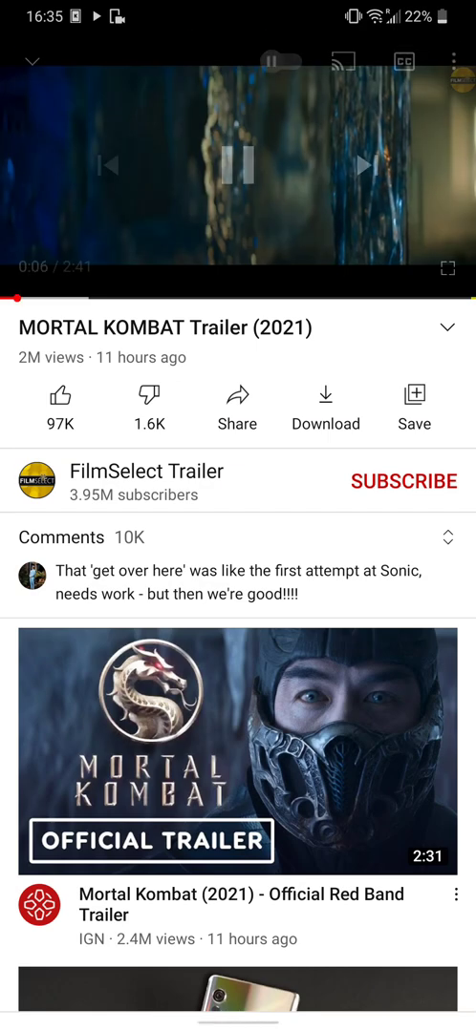
left_click(238, 153)
Shrink the trailer into YouTube's mini player and return to the home screen
left_click(32, 62)
key("Home")
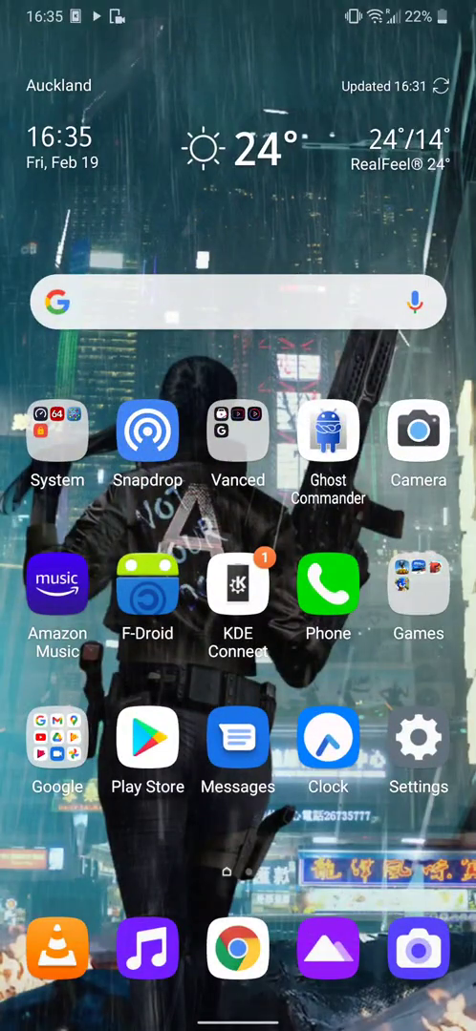